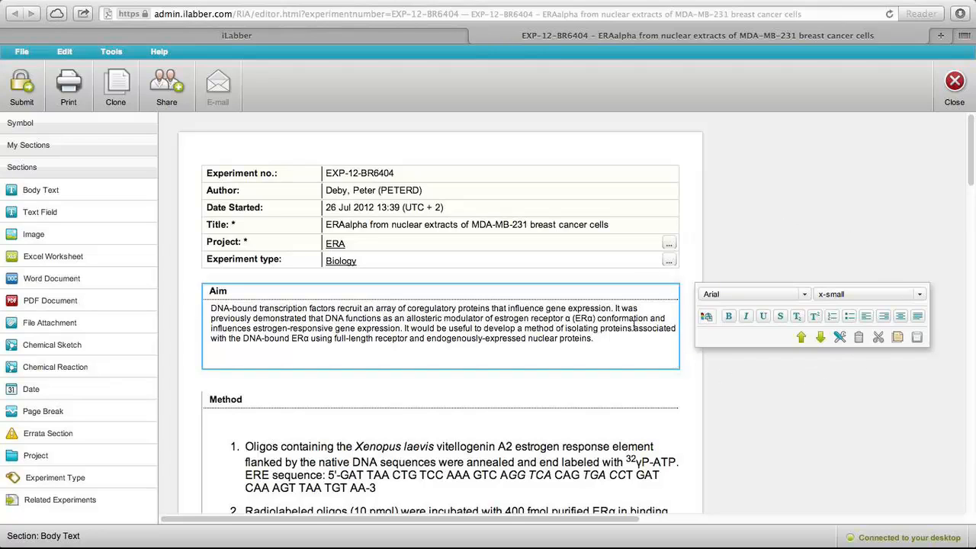
# Select the Method section and enter its body text to examine the section's editing tools.
pyautogui.click(581, 403)
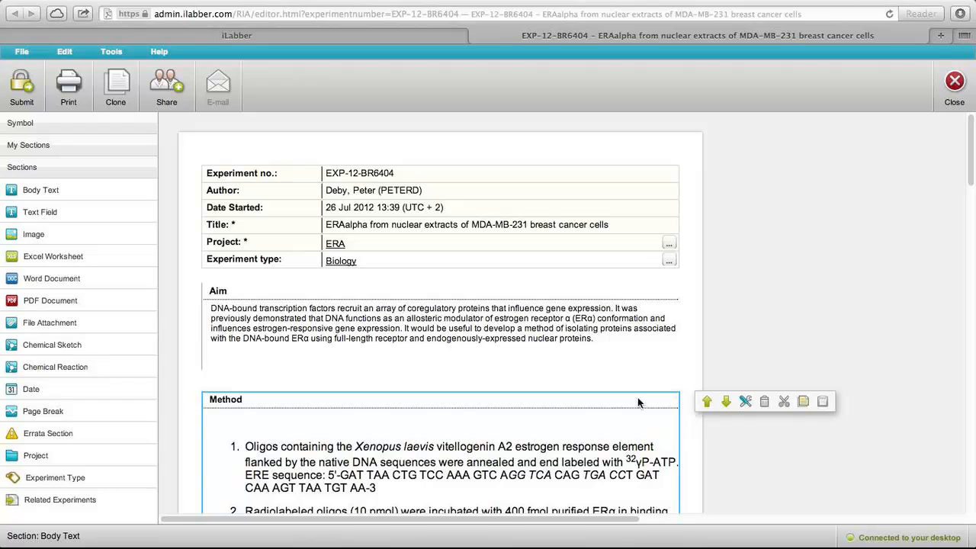
pyautogui.click(541, 448)
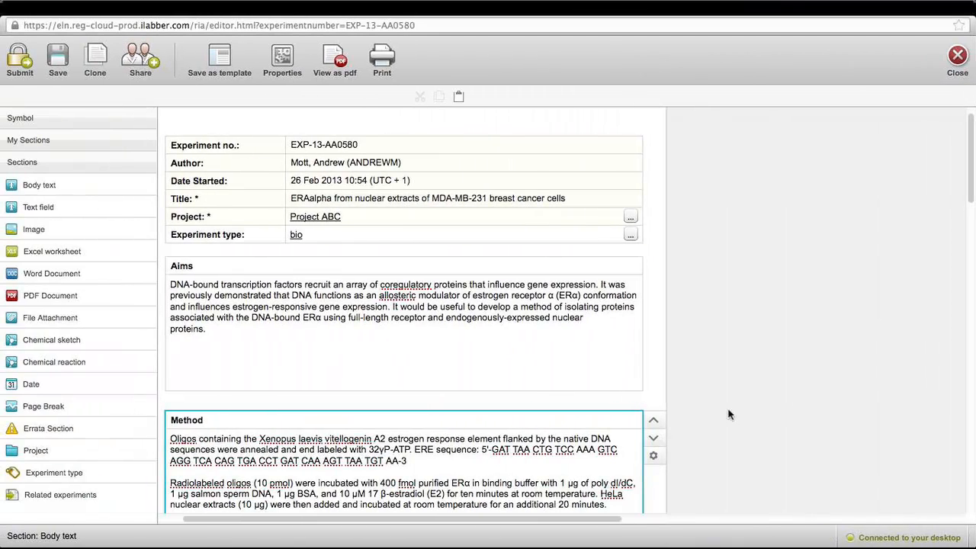
# Move the Aims section down two places and return it to directly below the experiment header.
pyautogui.click(610, 271)
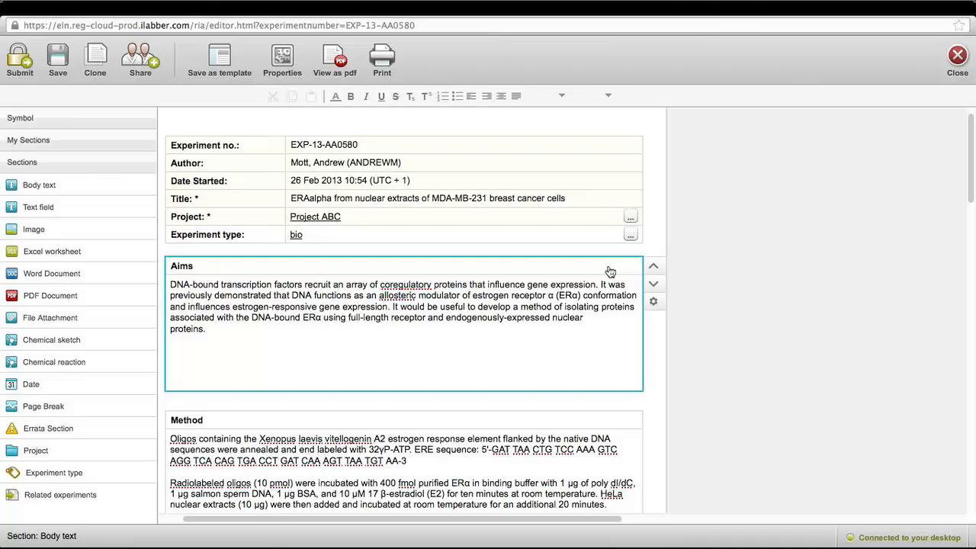
pyautogui.click(654, 285)
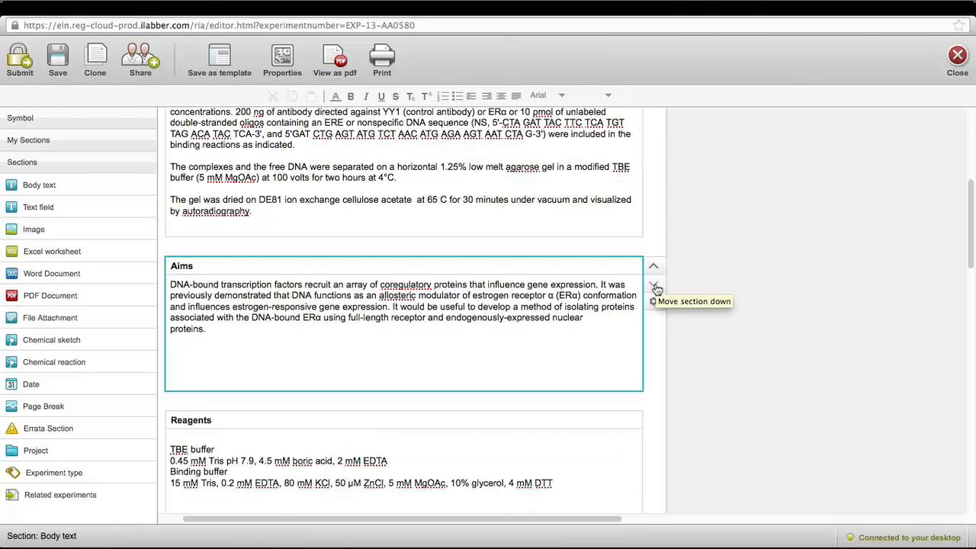
pyautogui.click(655, 287)
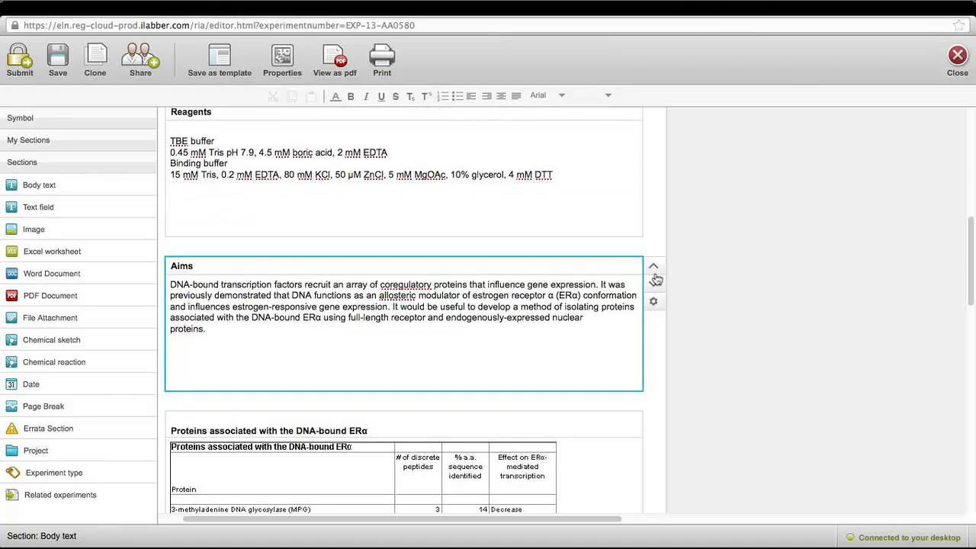
pyautogui.click(656, 272)
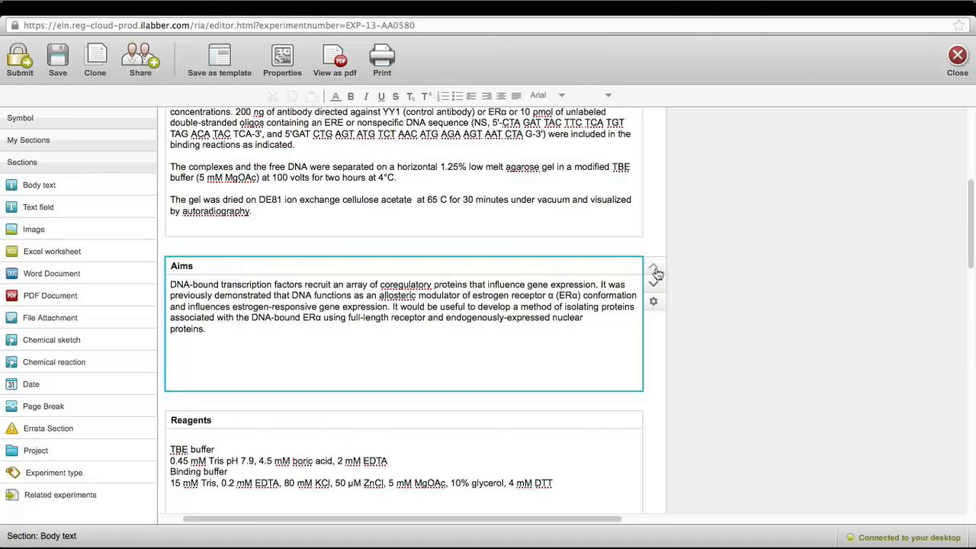
pyautogui.click(656, 272)
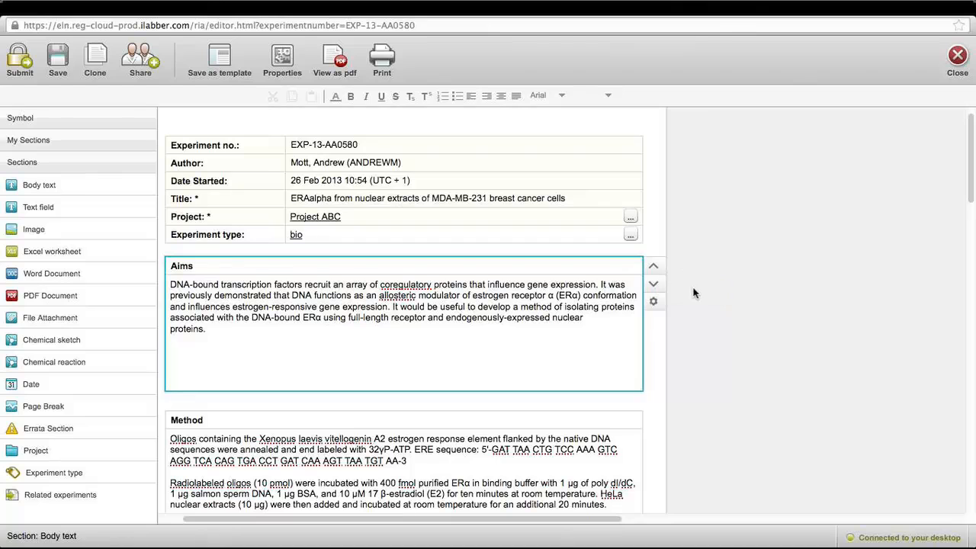
# Copy the Aims section and paste the duplicate directly below it.
pyautogui.click(653, 303)
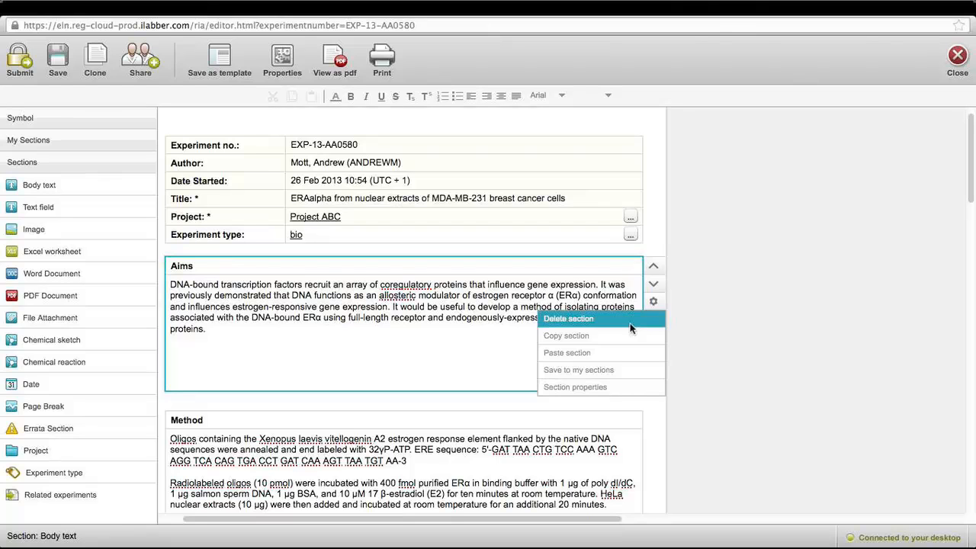
pyautogui.click(627, 337)
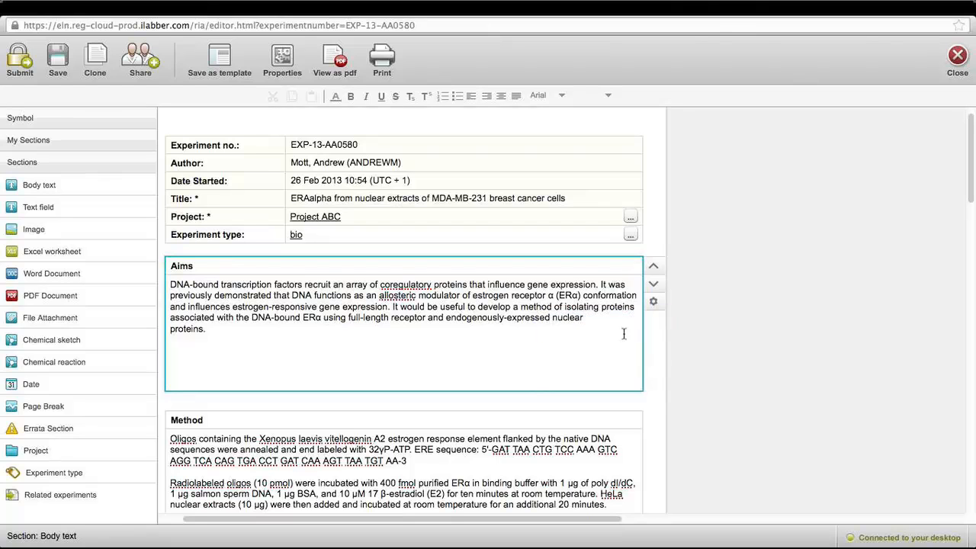
pyautogui.click(653, 304)
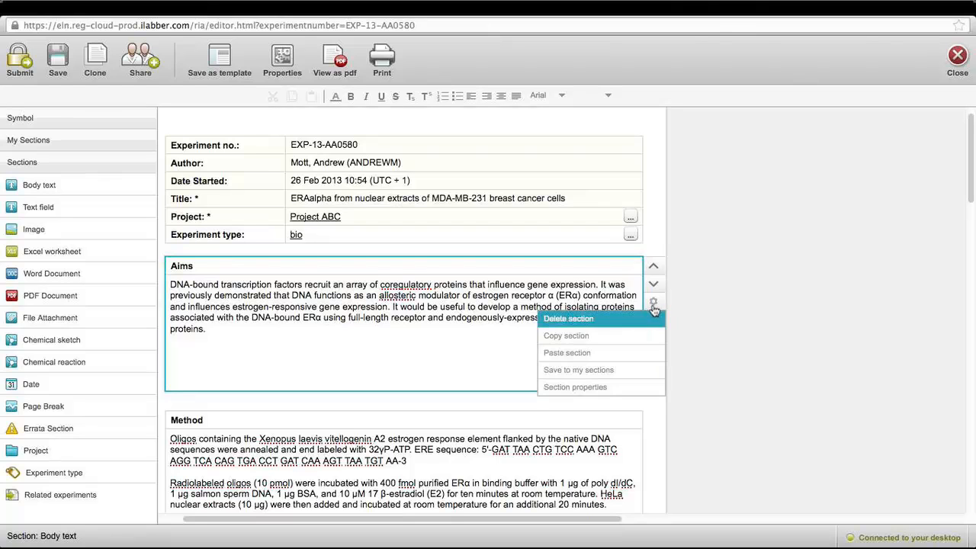
pyautogui.click(618, 354)
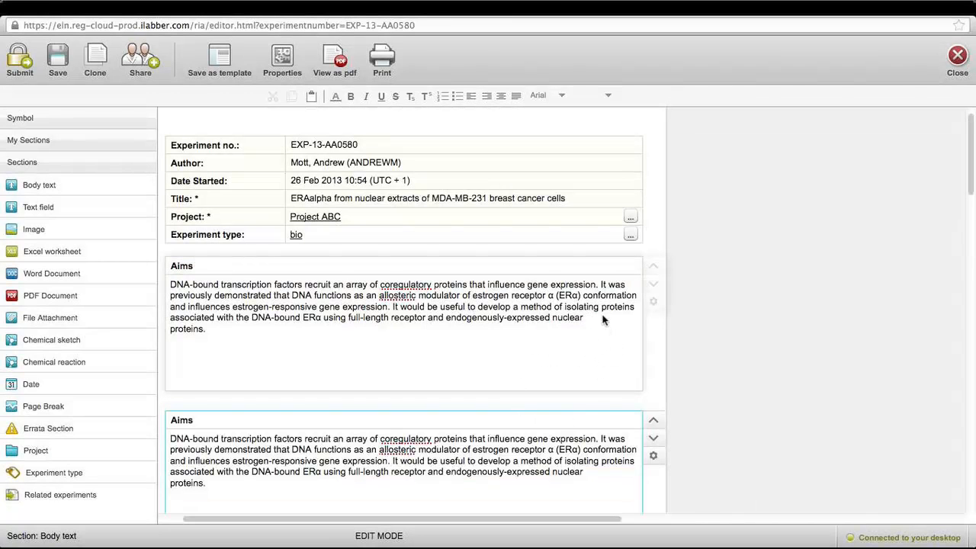
# Save the upper Aims section to My Sections and check the saved sections list.
pyautogui.click(615, 273)
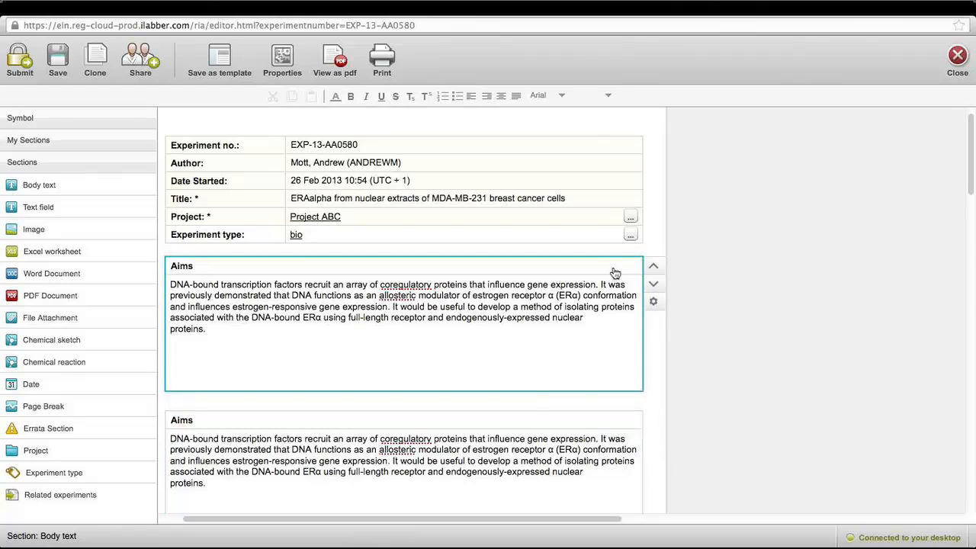
pyautogui.click(652, 301)
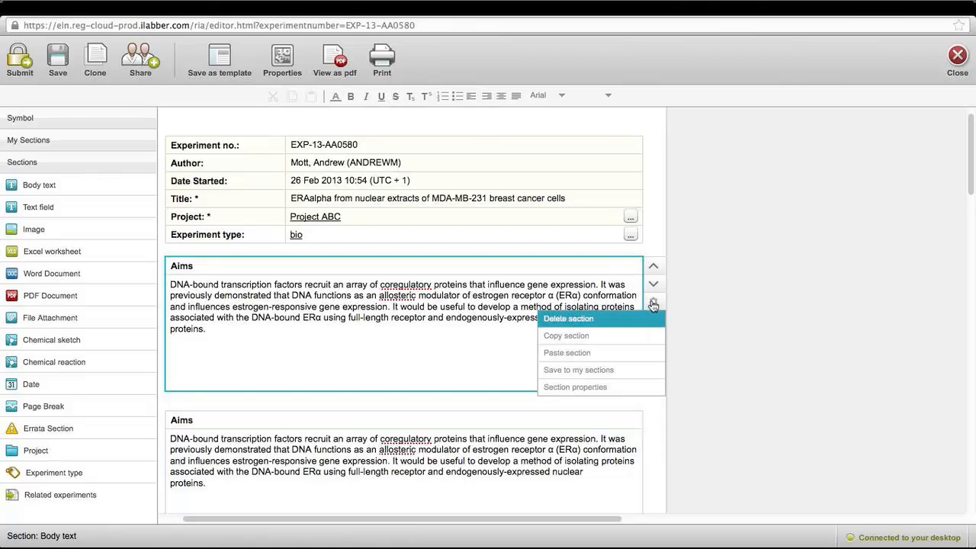
pyautogui.click(625, 370)
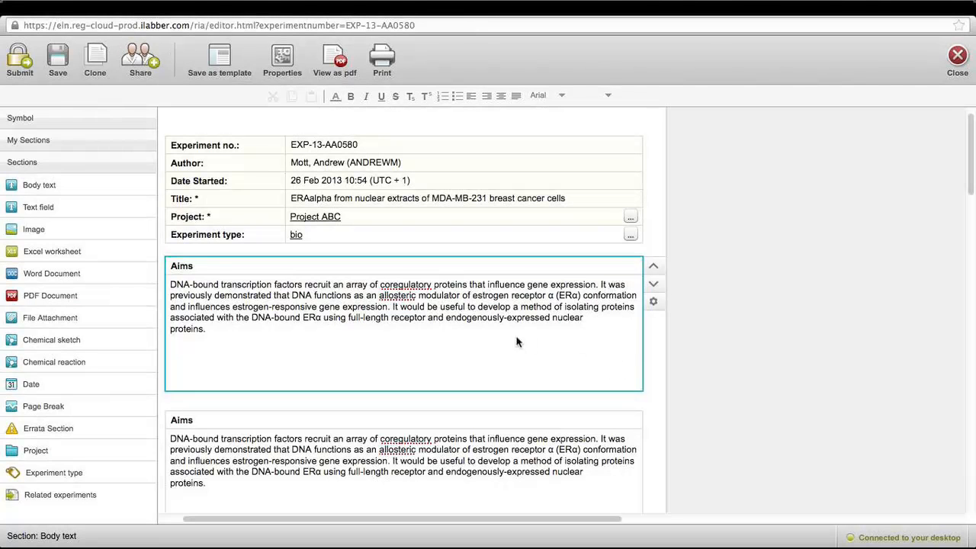
pyautogui.click(82, 141)
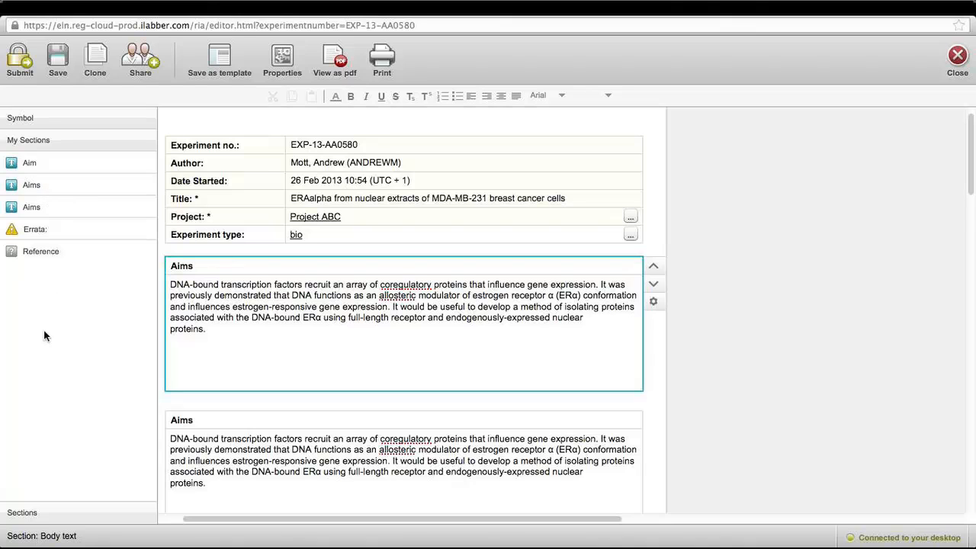
pyautogui.click(81, 514)
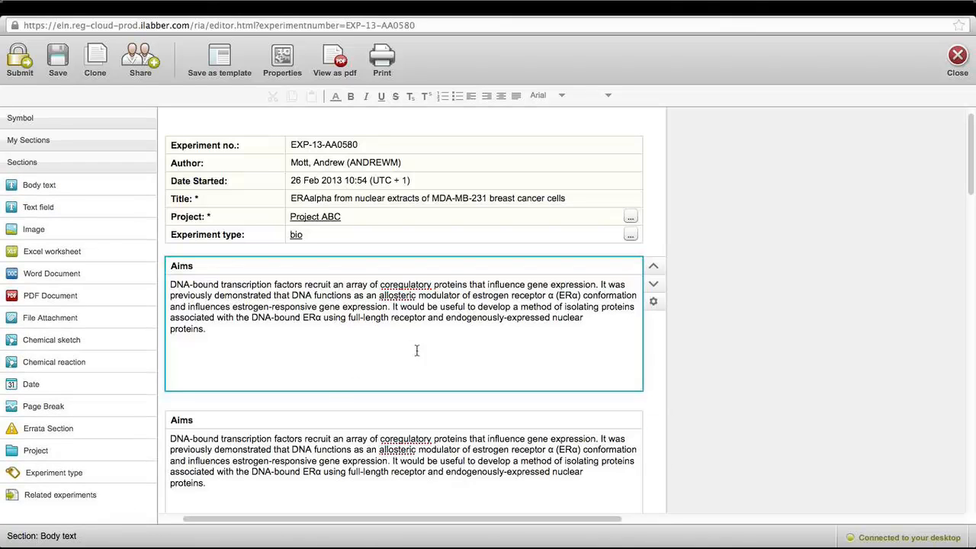
# View the section properties of the upper Aims section and close them without changes.
pyautogui.click(653, 301)
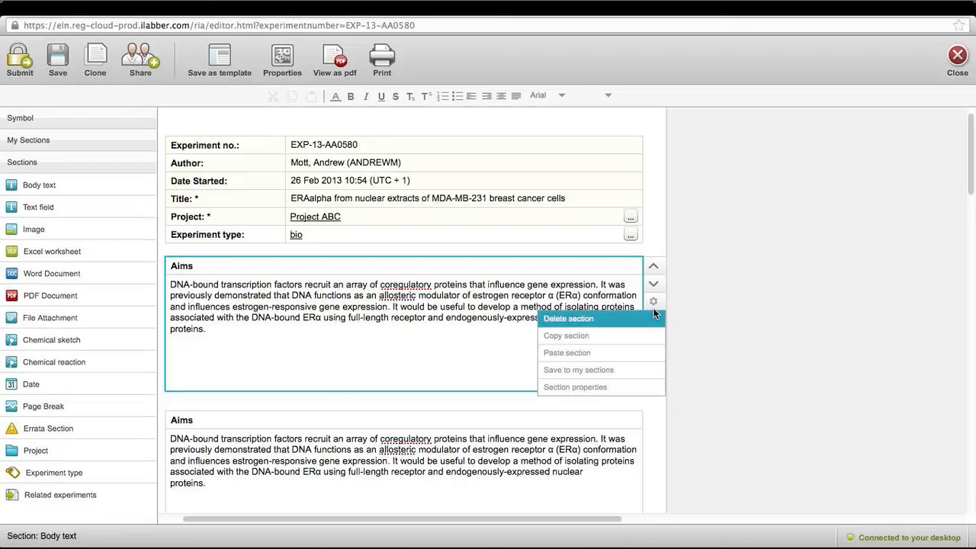
pyautogui.click(638, 393)
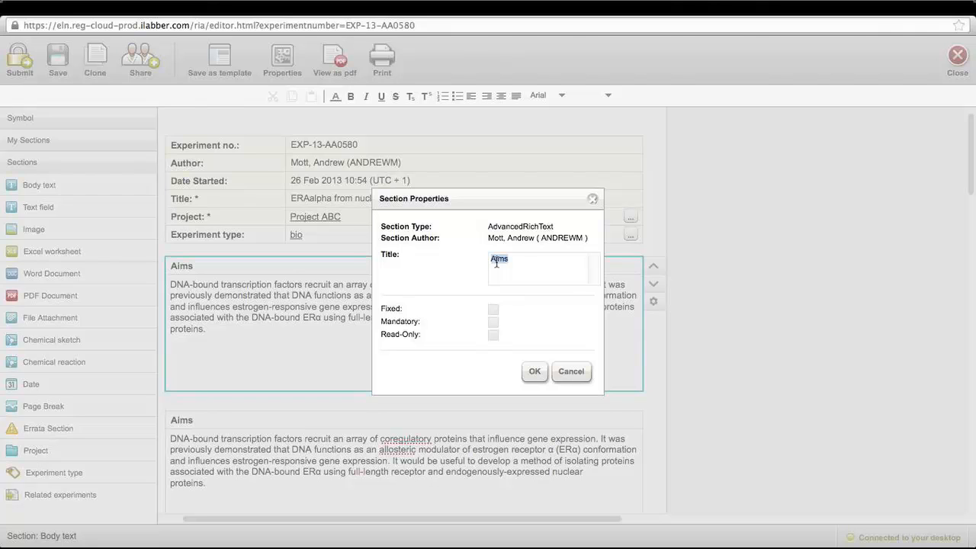
pyautogui.click(569, 372)
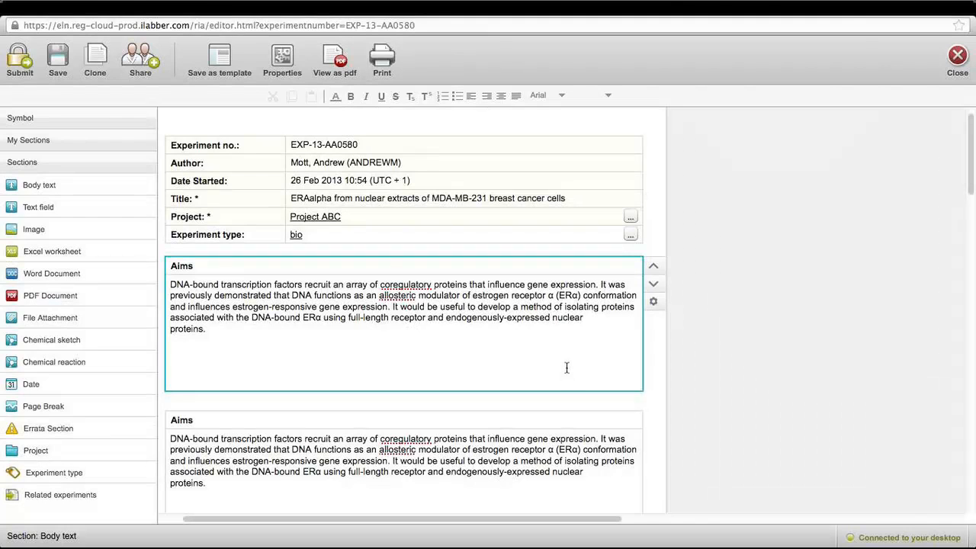
# Retitle the upper Aims section "New title" and the duplicate below it "new title".
pyautogui.doubleClick(185, 269)
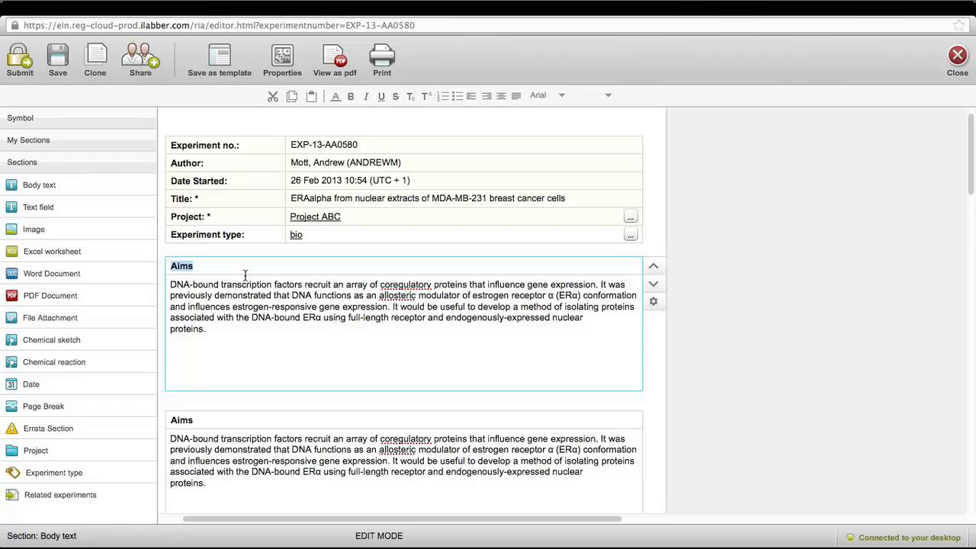
pyautogui.write('New title')
pyautogui.doubleClick(188, 420)
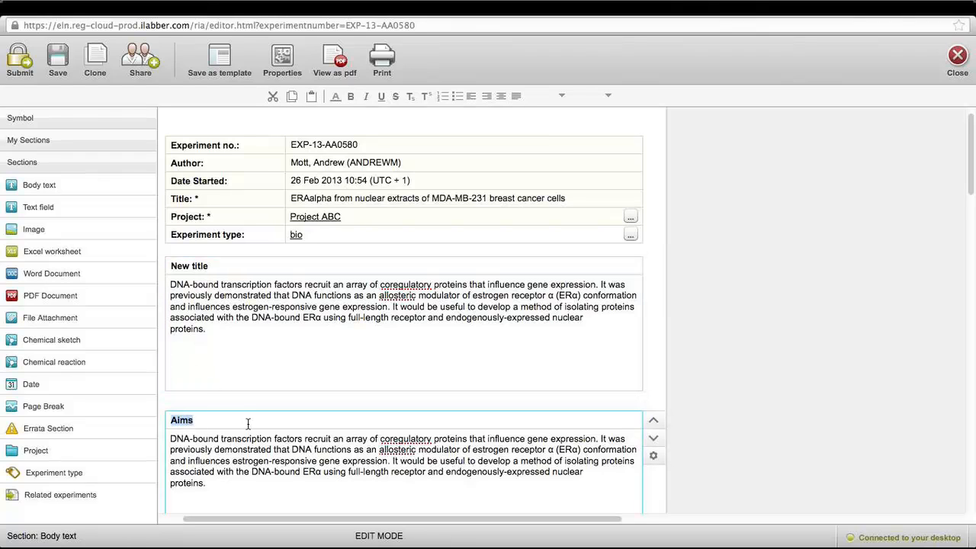
pyautogui.write('new title')
# Select the words "coregulatory proteins" in the New title section's body text and copy the section.
pyautogui.click(299, 308)
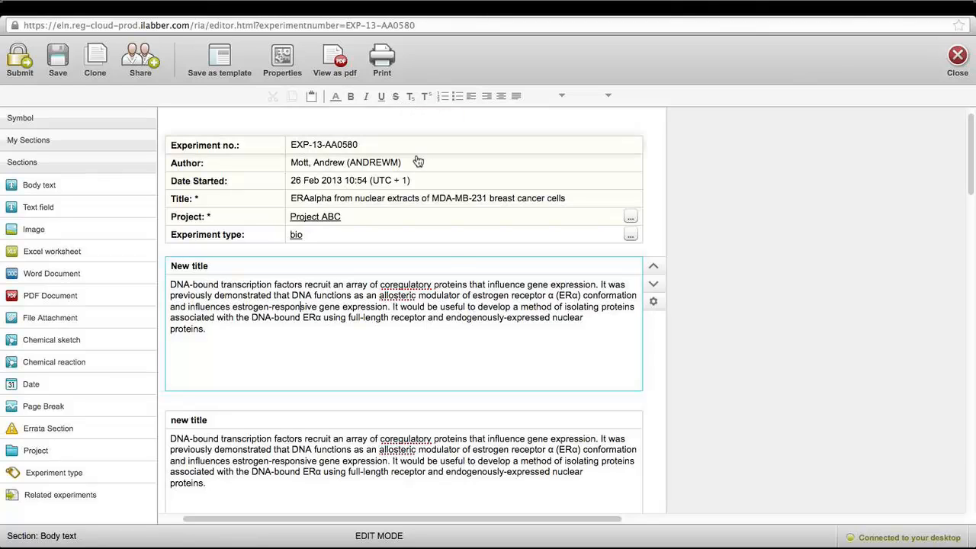
pyautogui.moveTo(467, 285); pyautogui.dragTo(379, 285)
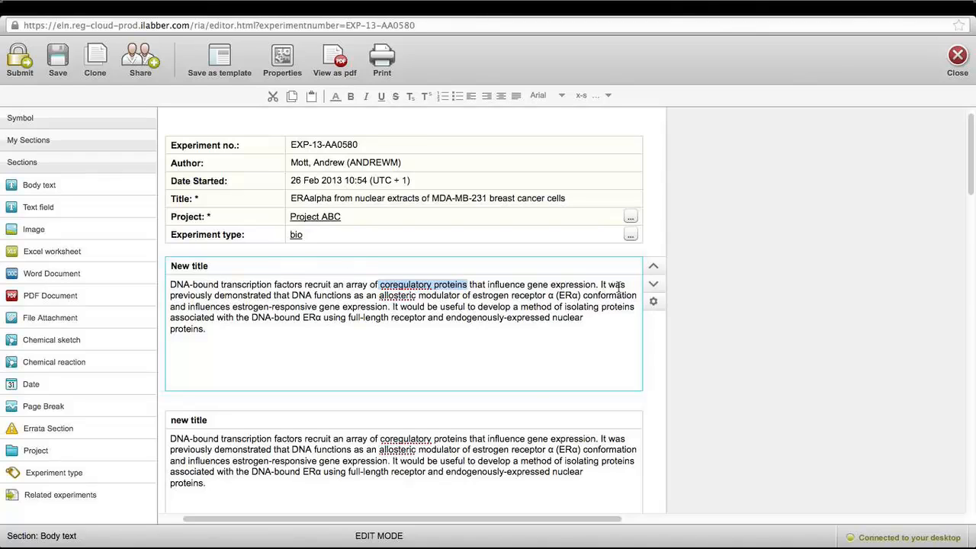
pyautogui.click(653, 302)
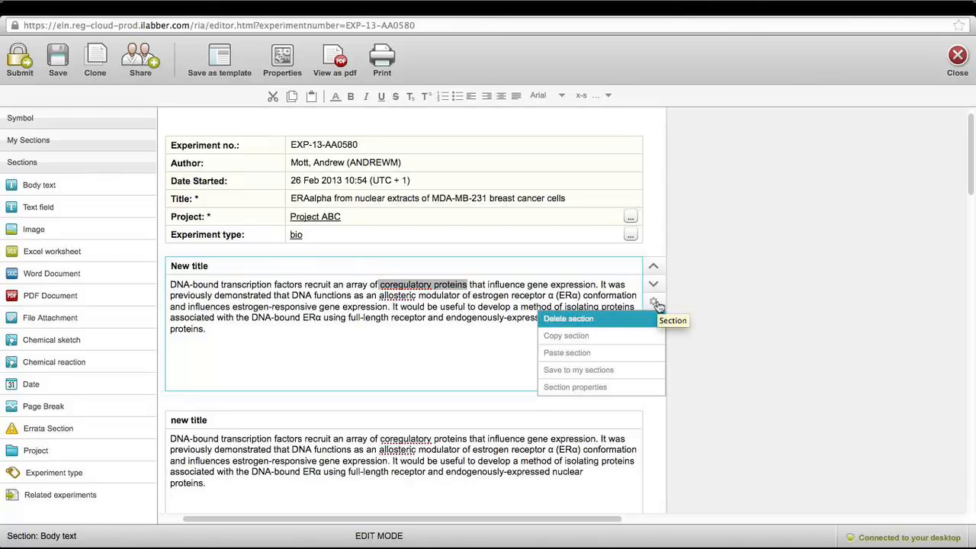
pyautogui.click(643, 339)
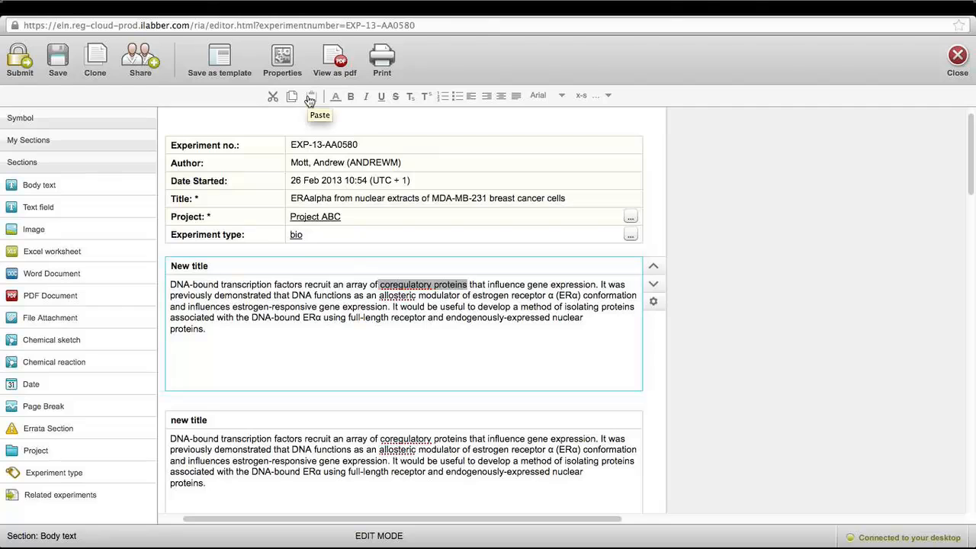
# Select the Excel worksheet section on proteins associated with the DNA-bound ERα and examine its worksheet tools.
pyautogui.scroll(1, 726, 261)
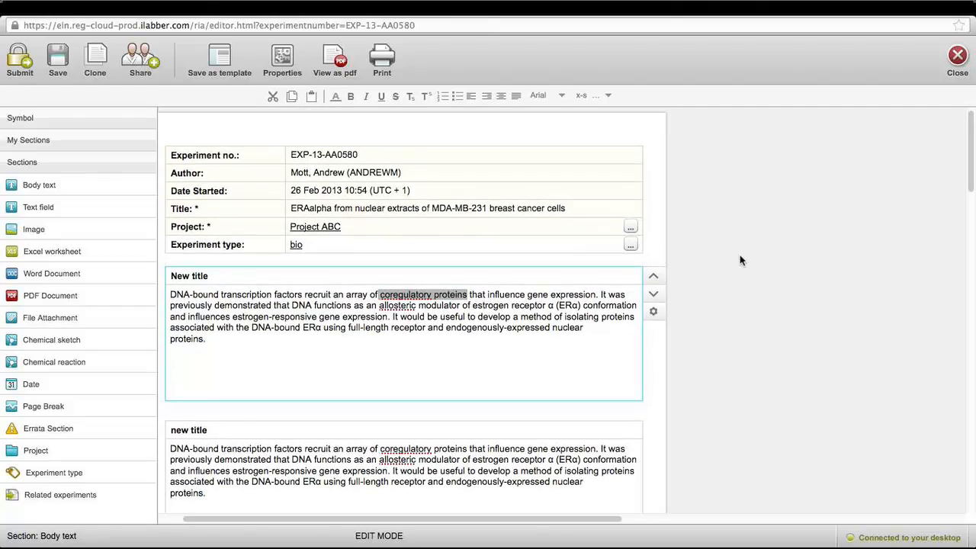
pyautogui.scroll(-10, 969, 189)
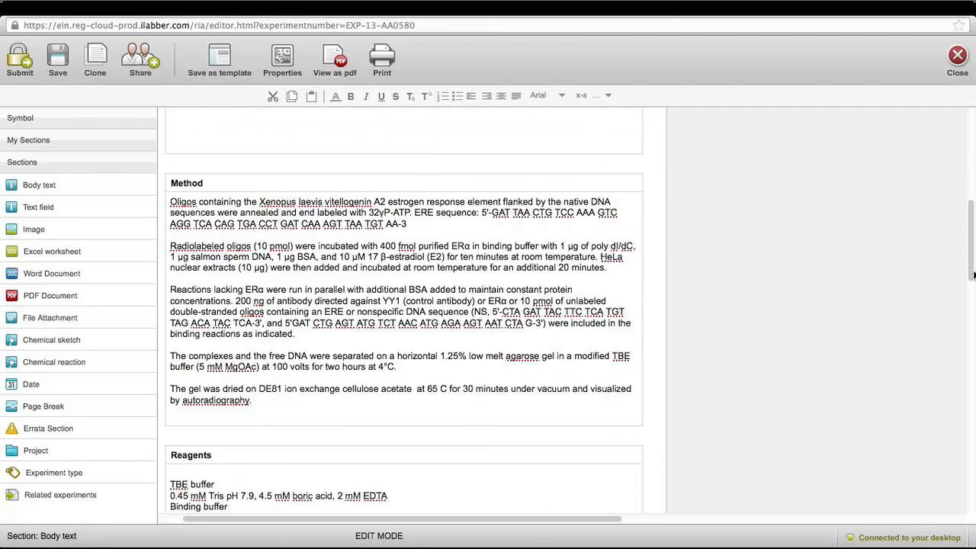
pyautogui.scroll(-3, 404, 343)
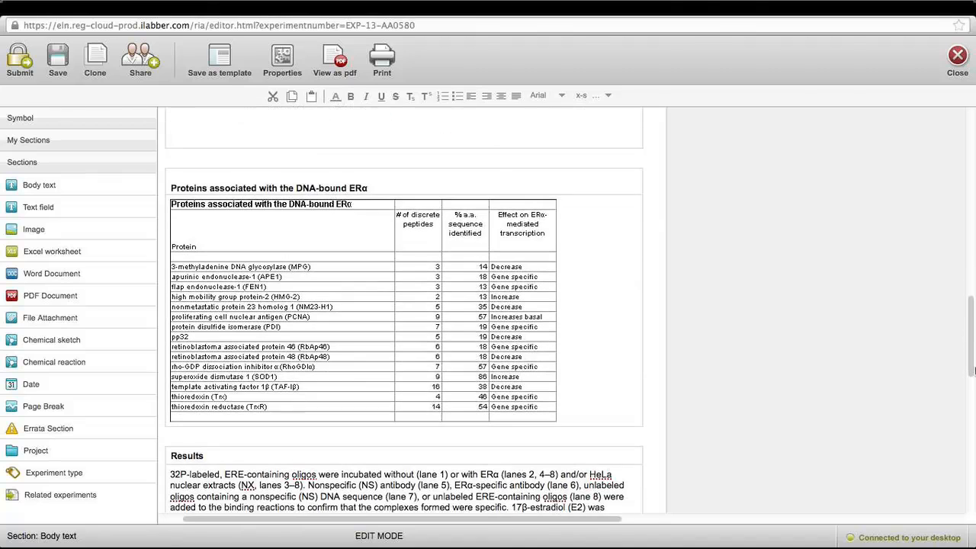
pyautogui.click(341, 315)
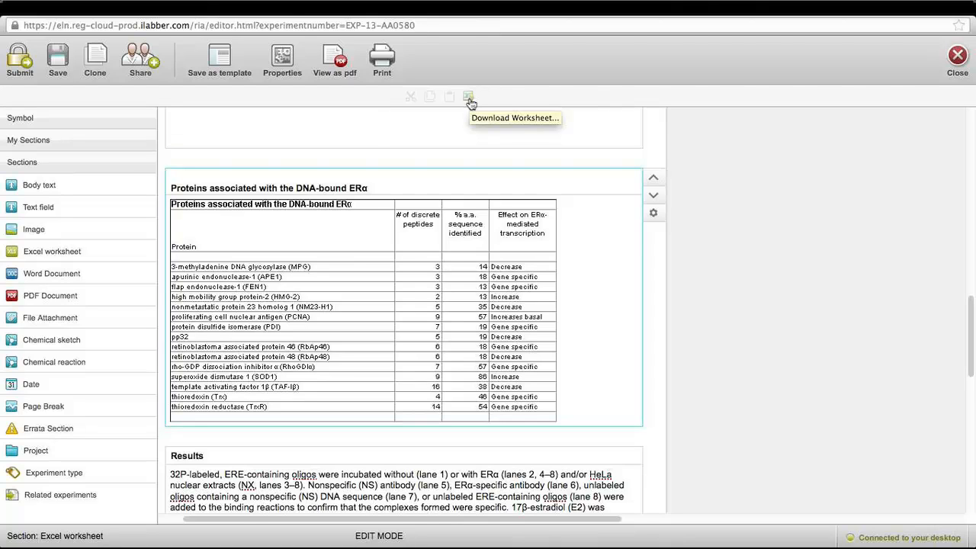
# Add an arrow to the Initial Attempts gel image, starting in lane 3 and pointing at lane 6 near the protein-ERα-ERE complex level.
pyautogui.moveTo(971, 344); pyautogui.dragTo(965, 442)
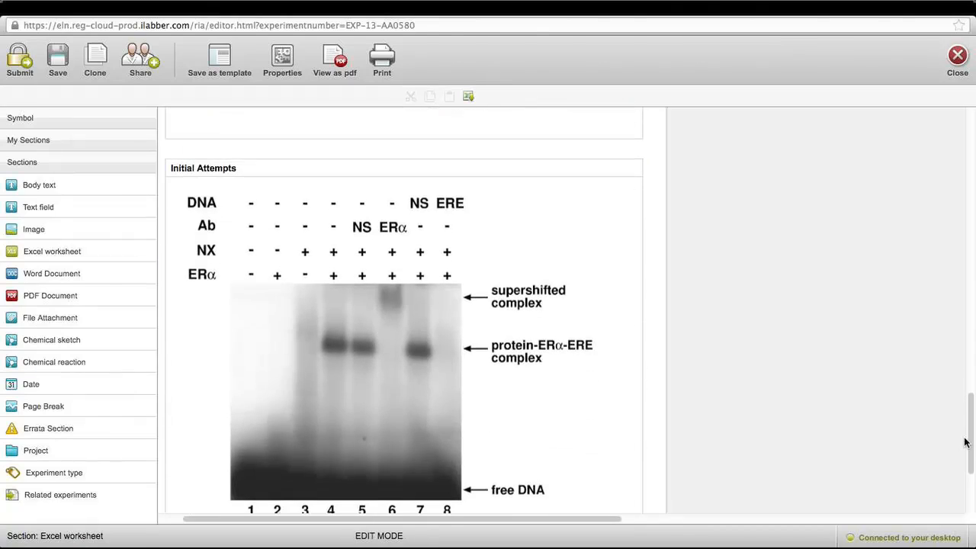
pyautogui.click(478, 263)
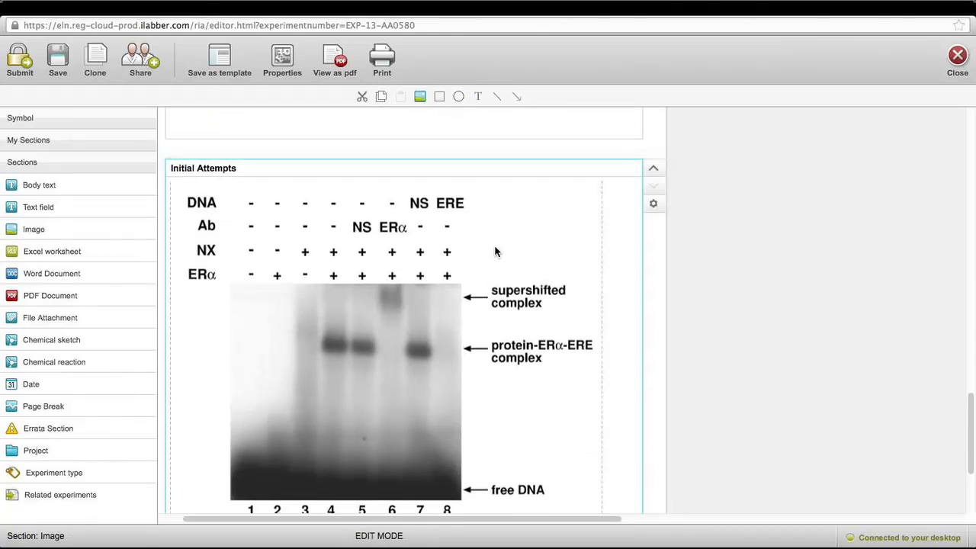
pyautogui.click(517, 97)
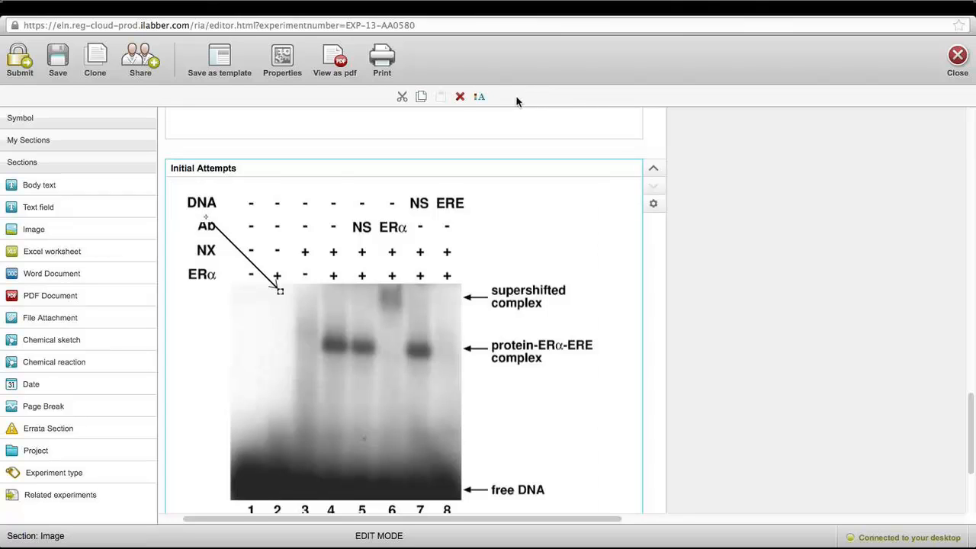
pyautogui.moveTo(206, 225); pyautogui.dragTo(309, 386)
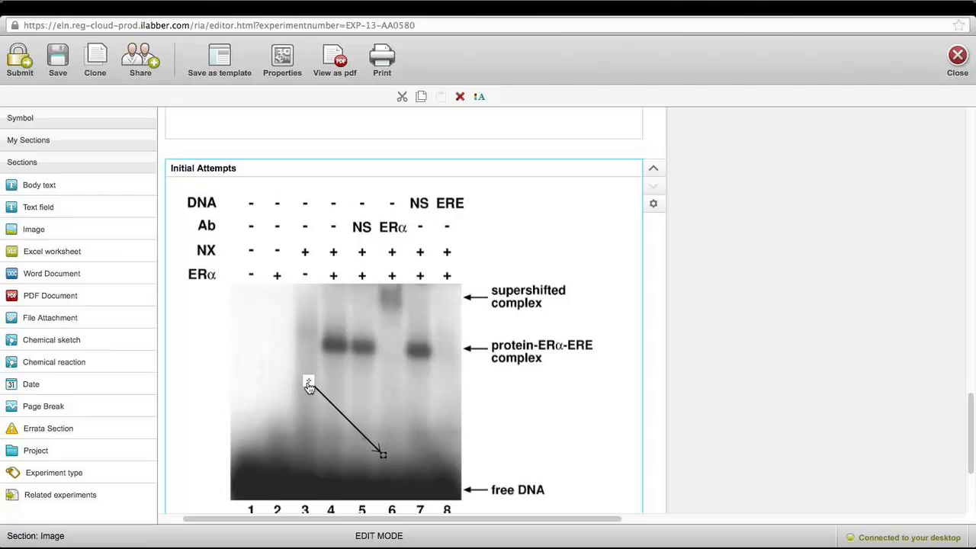
pyautogui.moveTo(384, 455); pyautogui.dragTo(397, 352)
# Colour the new arrow on the gel image red and deselect it.
pyautogui.click(479, 98)
pyautogui.click(492, 155)
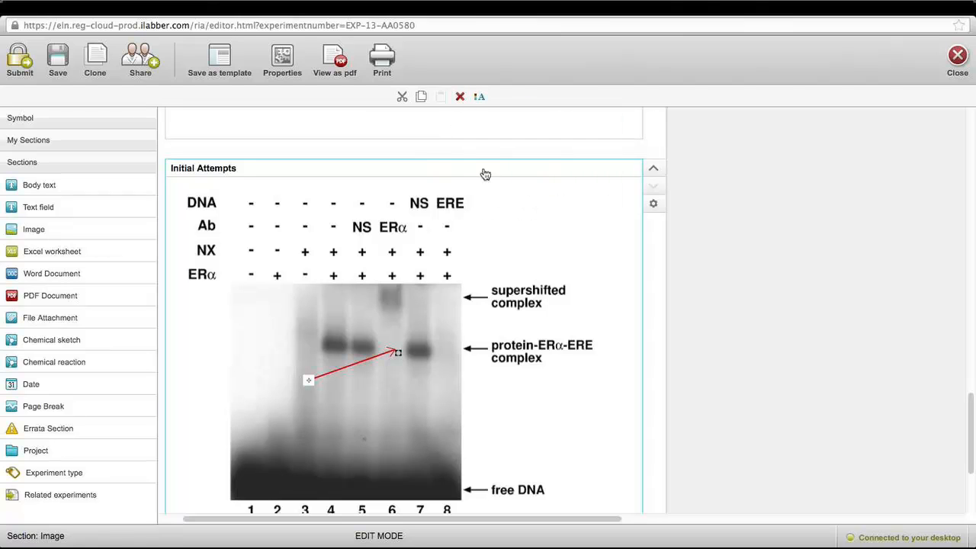
pyautogui.click(521, 225)
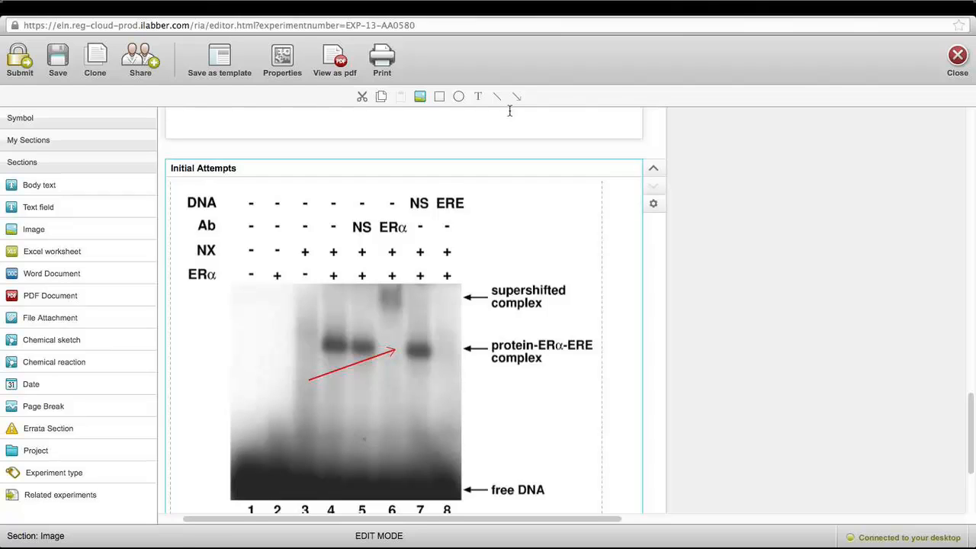
# Add a File Attachment section below the Initial Attempts image and upload bottle.bmp, Effects.doc and GSM21610.txt from demo files into it.
pyautogui.doubleClick(75, 322)
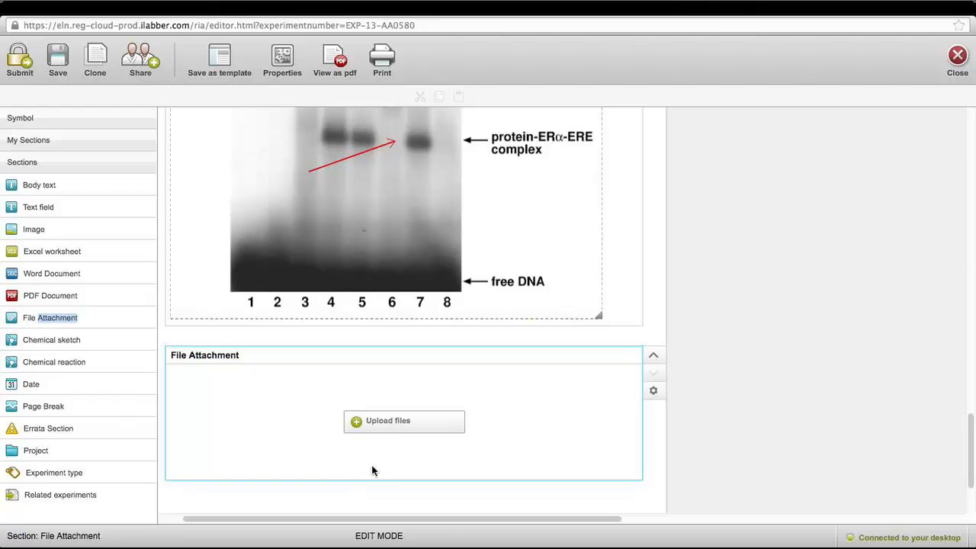
pyautogui.click(398, 423)
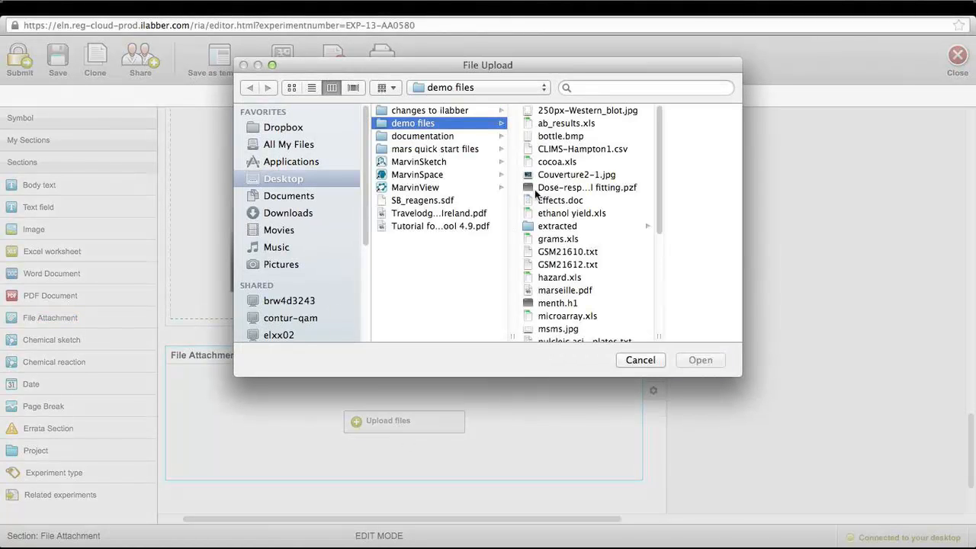
pyautogui.click(575, 137)
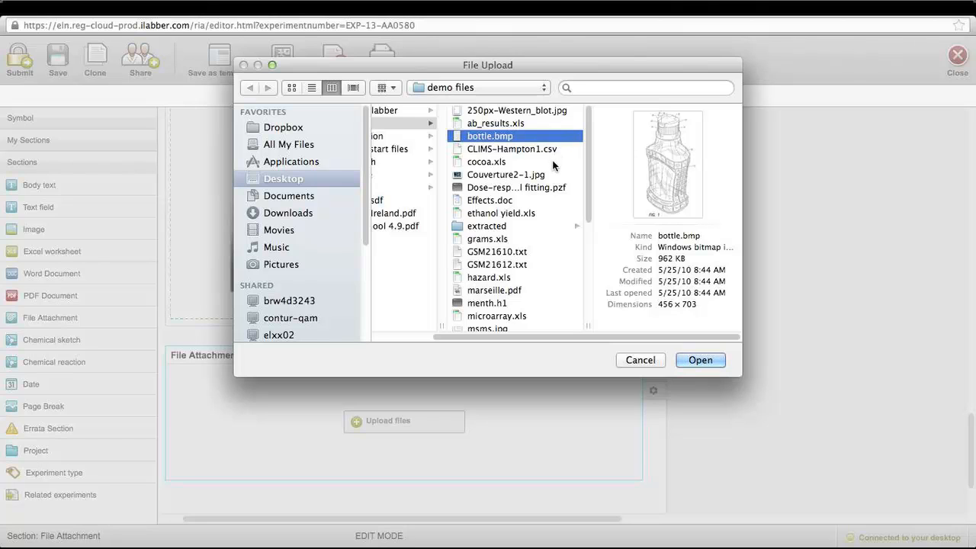
pyautogui.keyDown('super'); pyautogui.click(506, 201); pyautogui.keyUp('super')
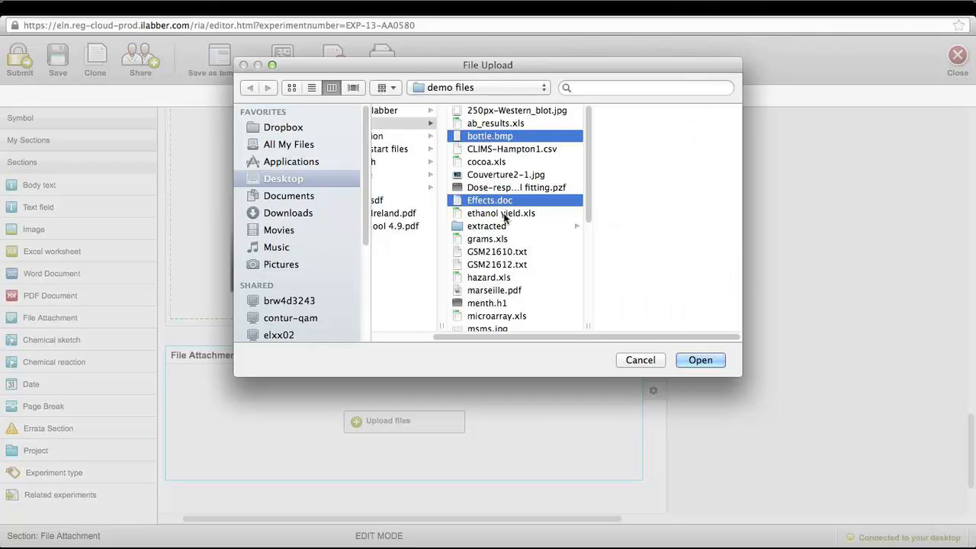
pyautogui.keyDown('super'); pyautogui.click(499, 254); pyautogui.keyUp('super')
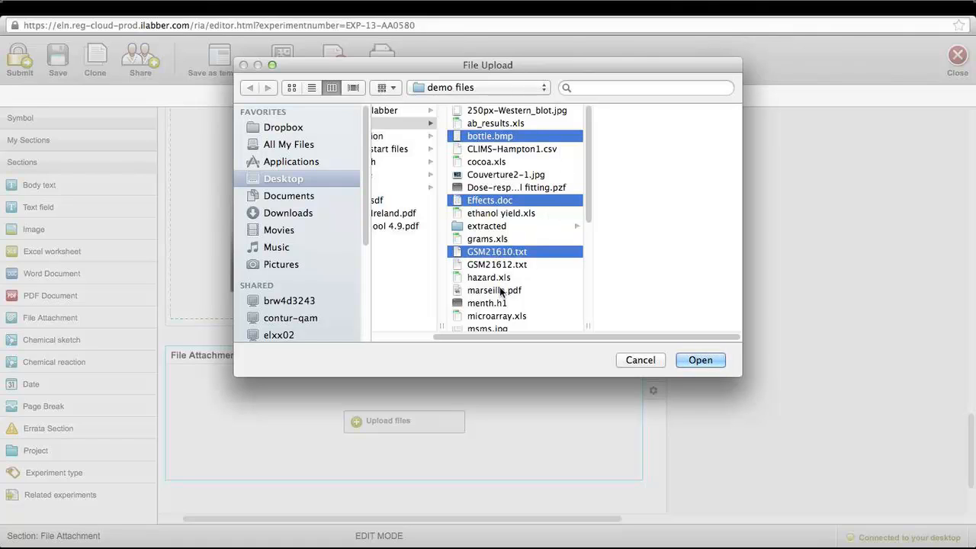
pyautogui.click(700, 360)
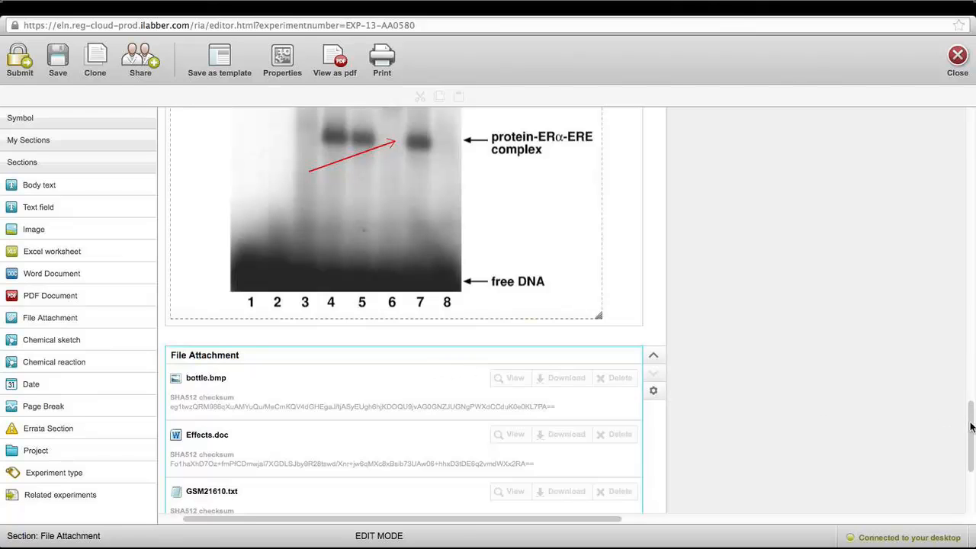
pyautogui.moveTo(971, 427); pyautogui.dragTo(969, 452)
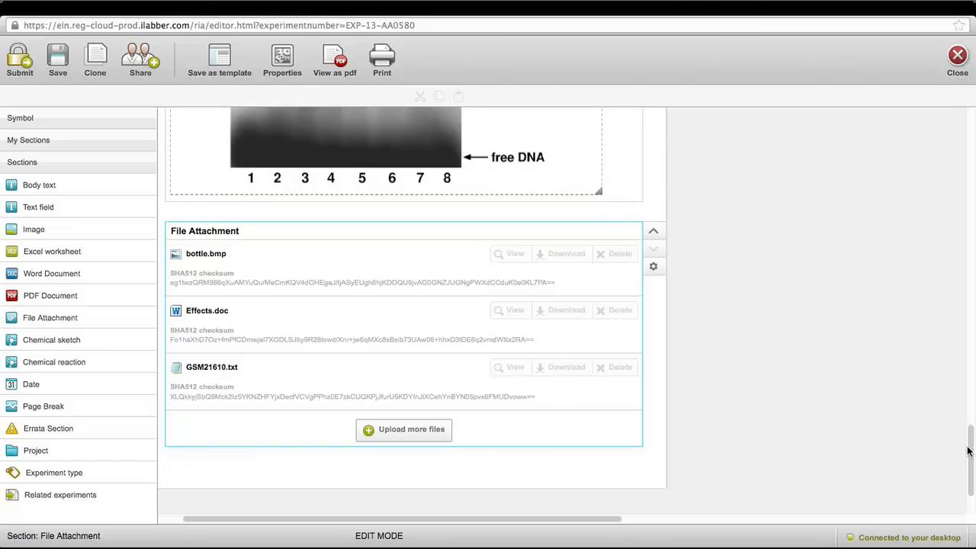